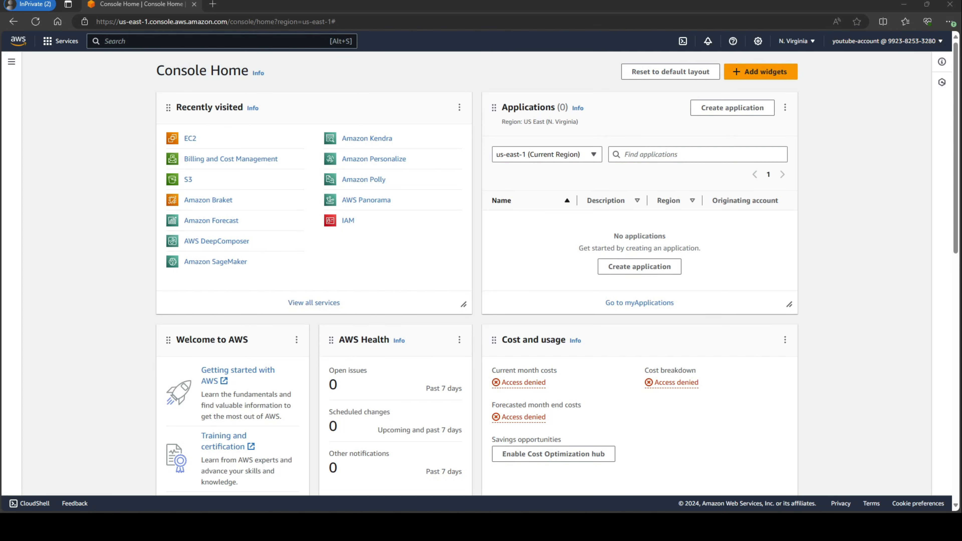
- Open the EC2 service and start launching a new instance from its list of running instances
{"action": "left_click", "coordinate": [795, 41]}
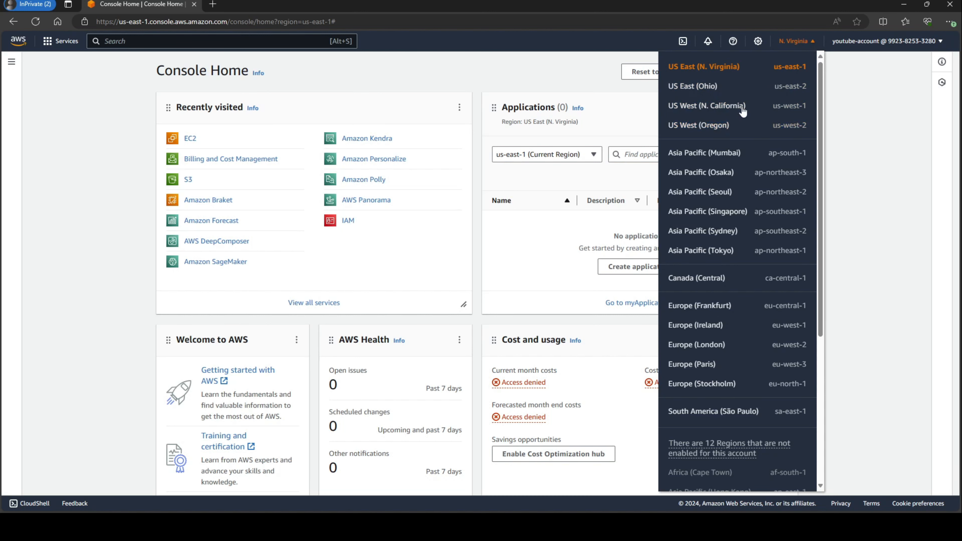
{"action": "left_click", "coordinate": [909, 201]}
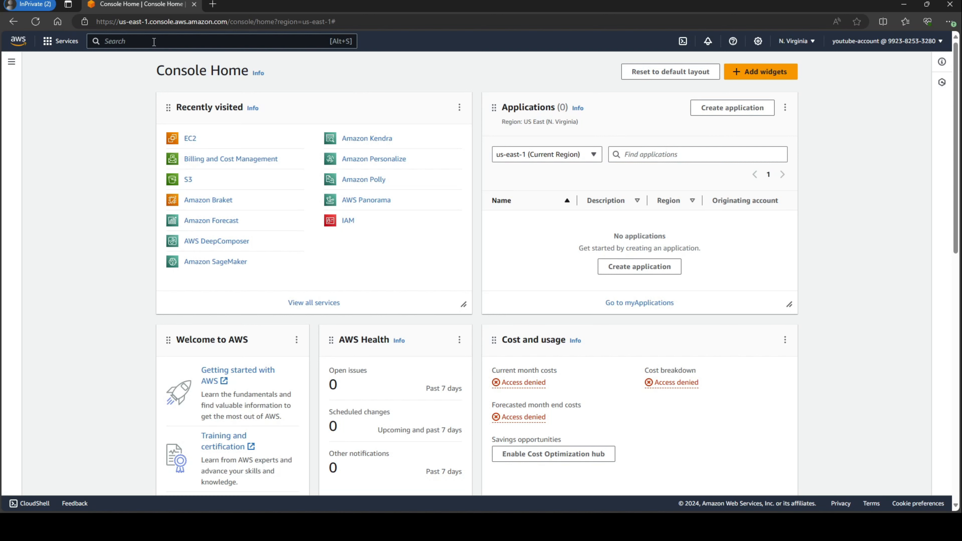
{"action": "type", "text": "ec2"}
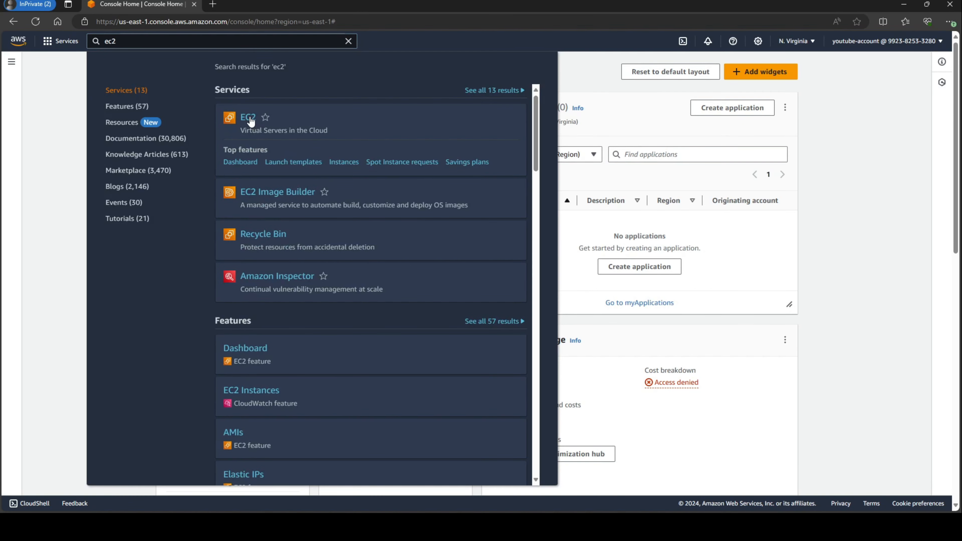
{"action": "left_click", "coordinate": [253, 125]}
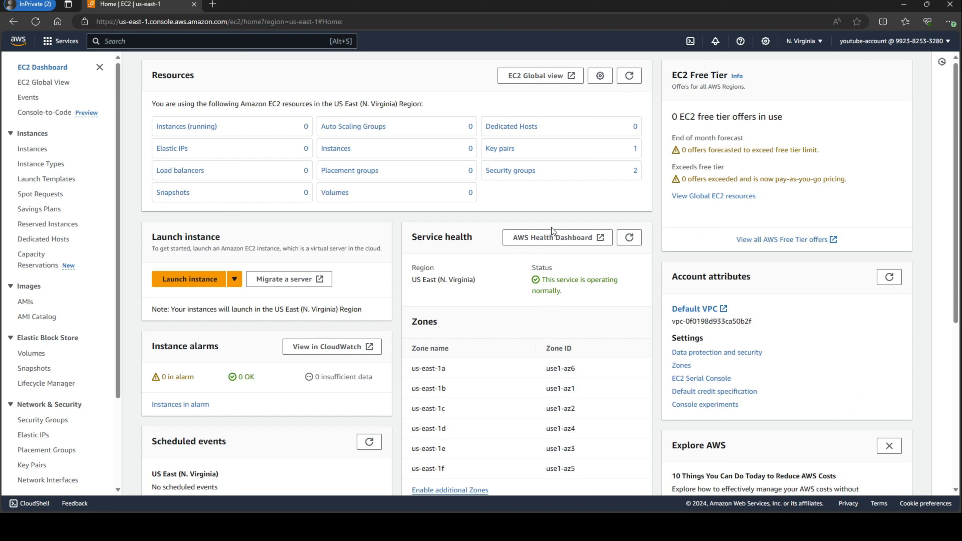
{"action": "left_click", "coordinate": [176, 130]}
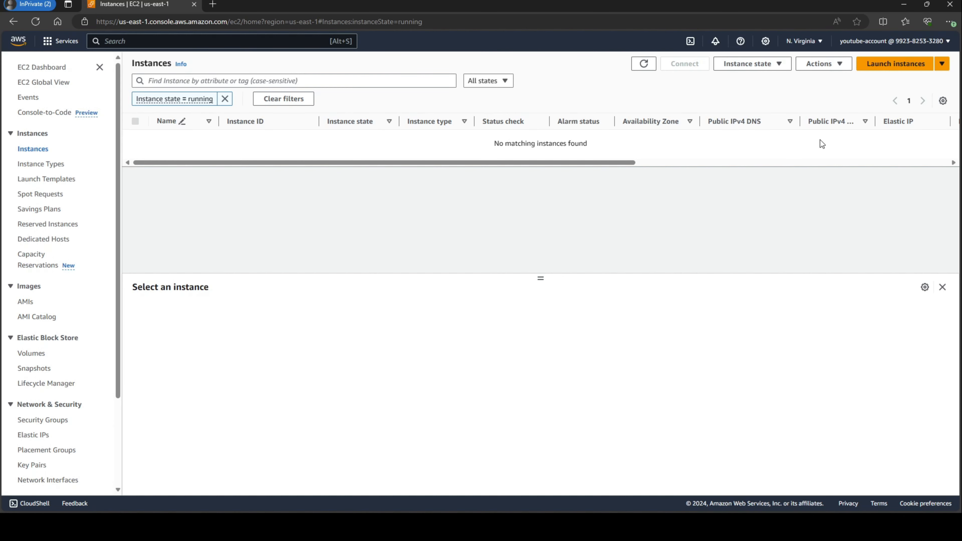
{"action": "left_click", "coordinate": [881, 72]}
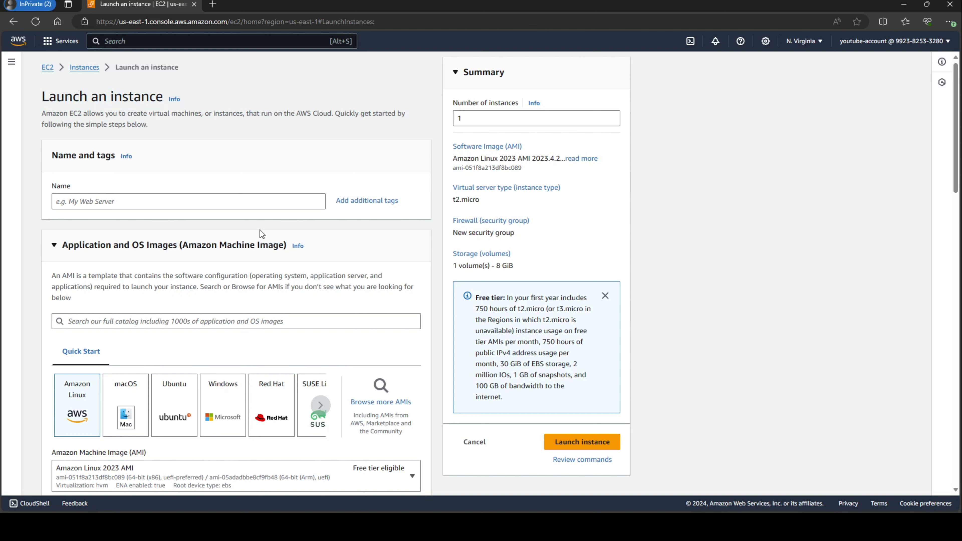
- Name the new instance "My Test Instance"
{"action": "left_click", "coordinate": [152, 203]}
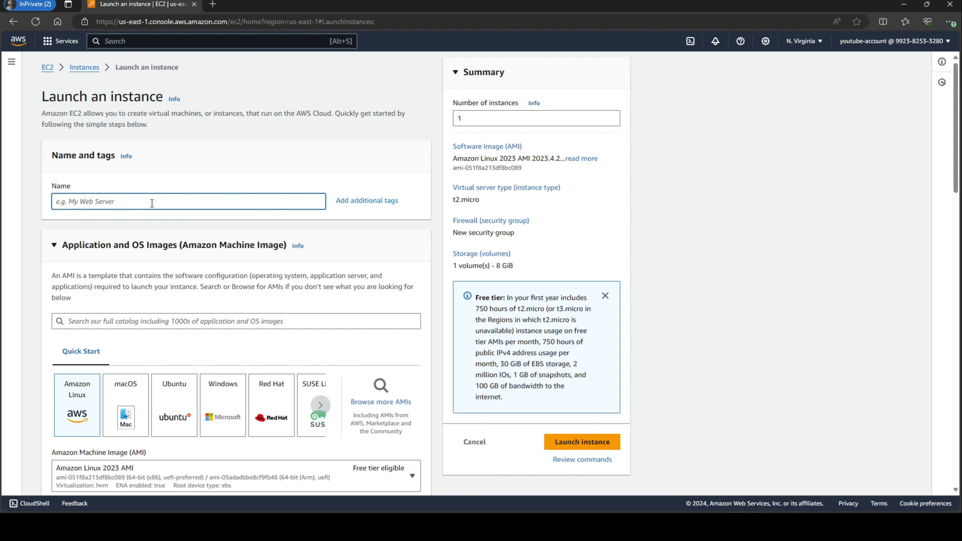
{"action": "type", "text": "My Test Ins"}
{"action": "type", "text": "tnace"}
{"action": "key", "text": "BackSpace"}
{"action": "key", "text": "BackSpace"}
{"action": "type", "text": "ance"}
- Examine the quick-start operating system images and the architecture options offered for the instance
{"action": "scroll", "coordinate": [206, 253], "scroll_direction": "down", "scroll_amount": 3}
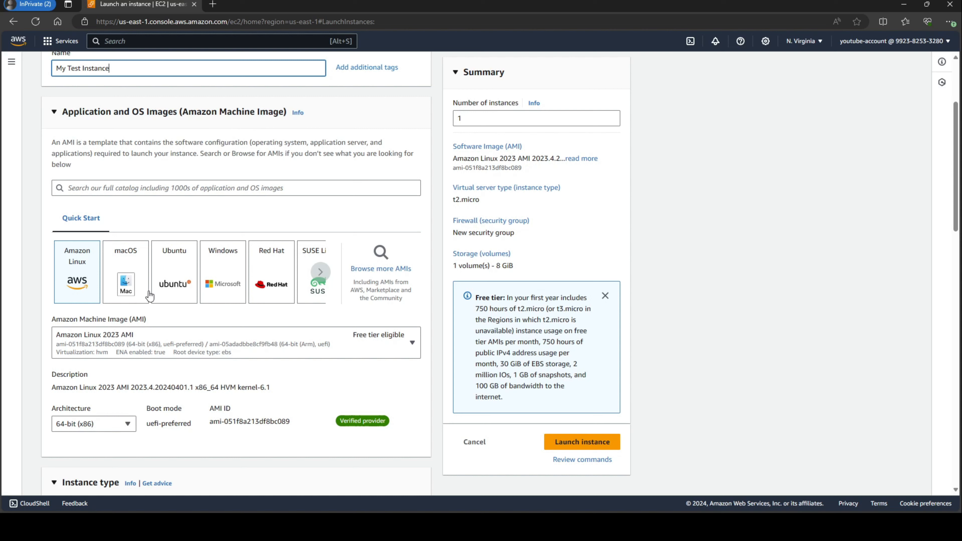
{"action": "left_click", "coordinate": [321, 272]}
{"action": "left_click", "coordinate": [321, 272]}
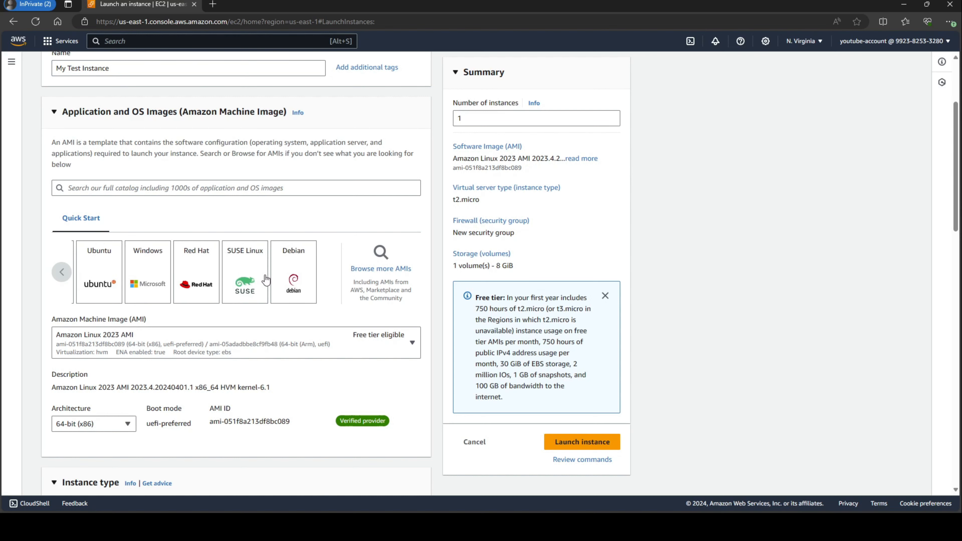
{"action": "left_click", "coordinate": [59, 269]}
{"action": "left_click", "coordinate": [60, 270]}
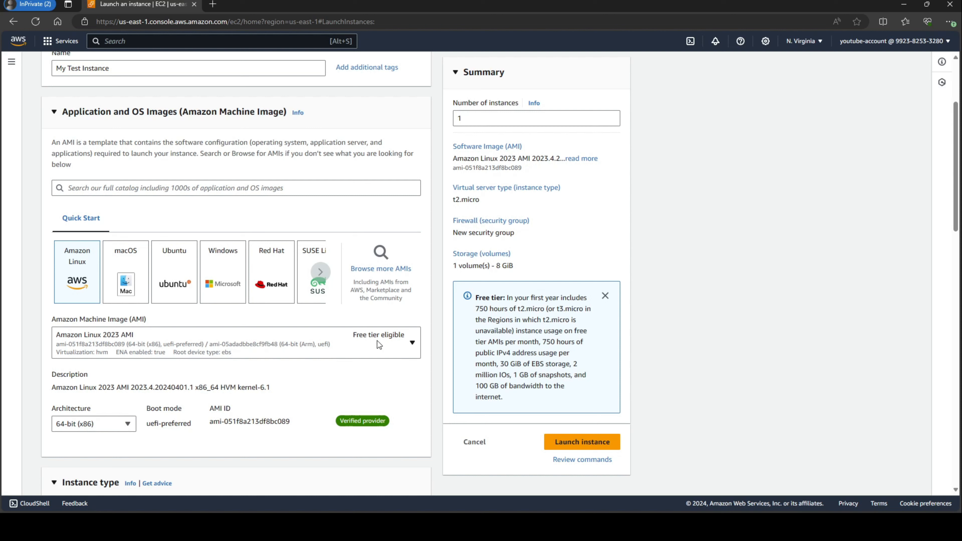
{"action": "scroll", "coordinate": [322, 335], "scroll_direction": "down", "scroll_amount": 2}
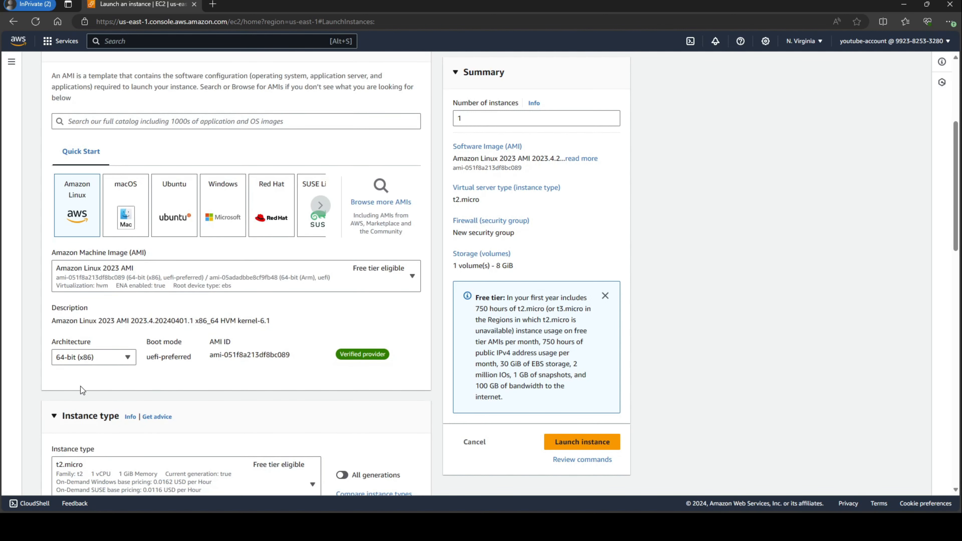
{"action": "left_click", "coordinate": [114, 358]}
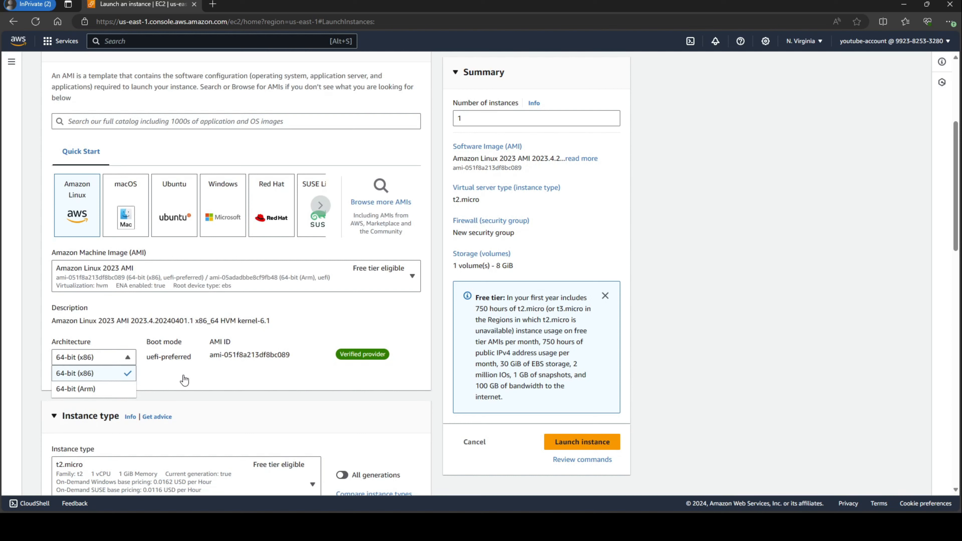
{"action": "left_click", "coordinate": [155, 363]}
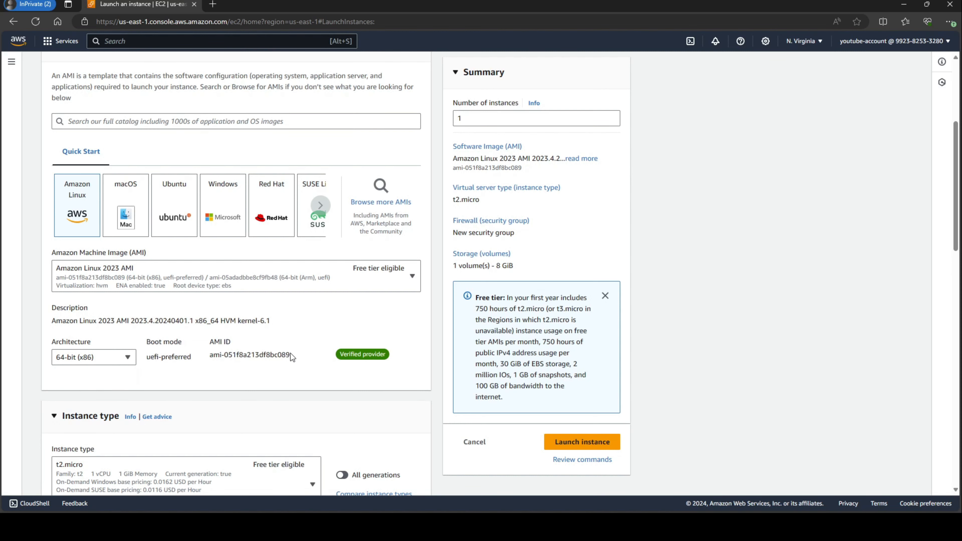
- Review the available instance types with their vCPU, memory and hourly pricing, keeping t2.micro selected
{"action": "scroll", "coordinate": [253, 345], "scroll_direction": "down", "scroll_amount": 5}
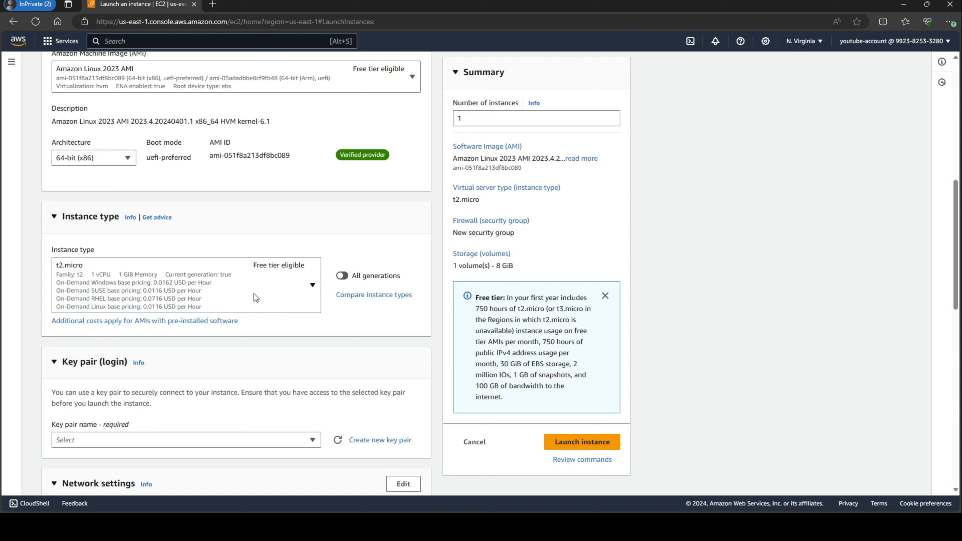
{"action": "left_click", "coordinate": [302, 288]}
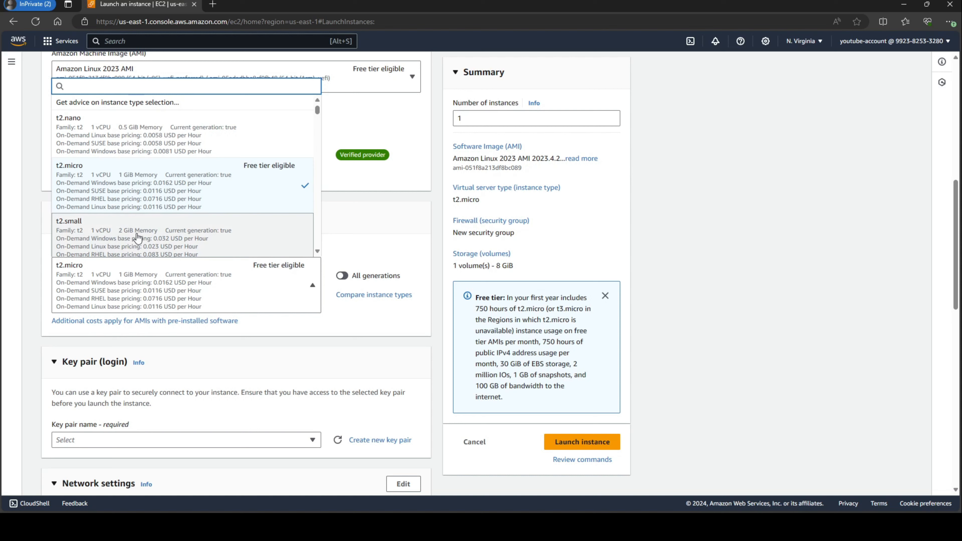
{"action": "scroll", "coordinate": [151, 178], "scroll_direction": "down", "scroll_amount": 8}
{"action": "scroll", "coordinate": [151, 172], "scroll_direction": "down", "scroll_amount": 10}
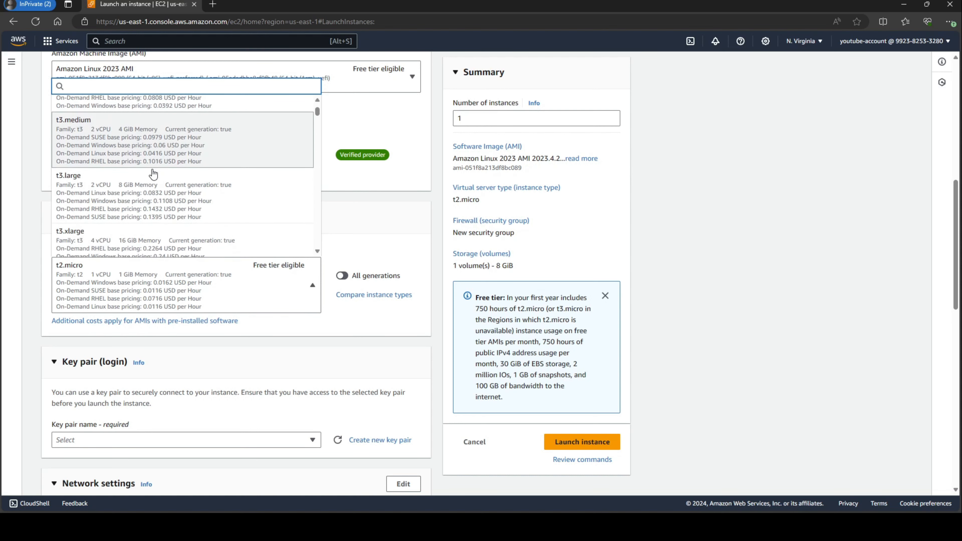
{"action": "scroll", "coordinate": [152, 171], "scroll_direction": "down", "scroll_amount": 2}
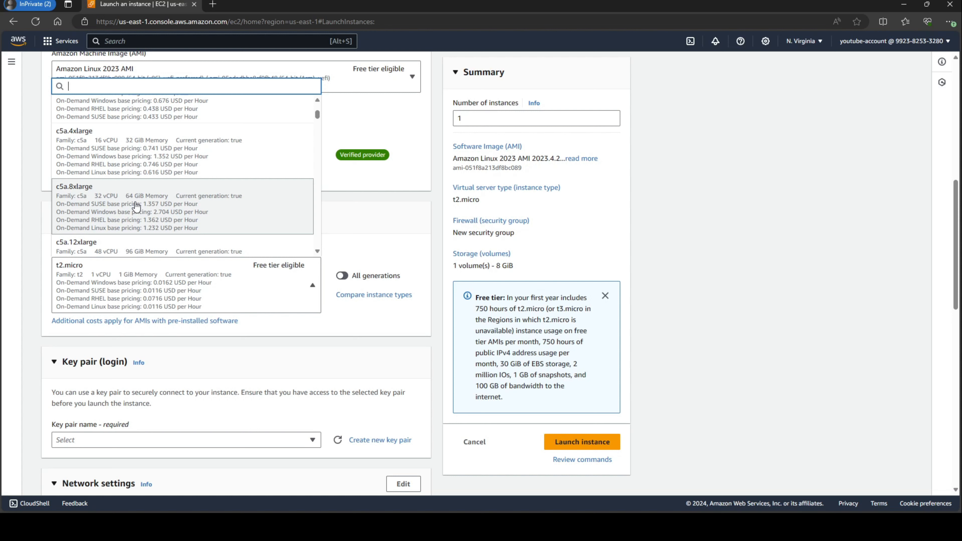
{"action": "left_click", "coordinate": [377, 243]}
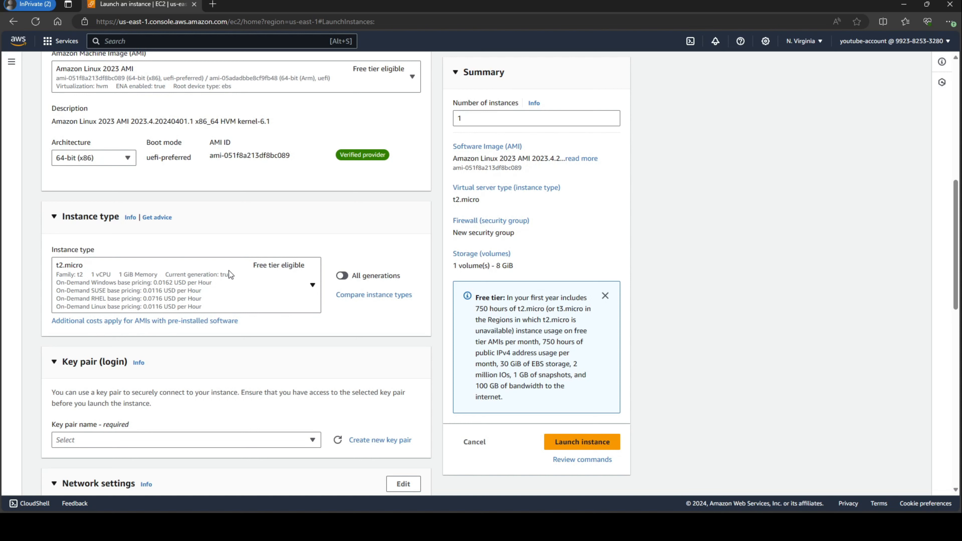
- Create a new RSA key pair named MyTestKeyPair with the .ppk private key format for the instance login
{"action": "scroll", "coordinate": [291, 356], "scroll_direction": "down", "scroll_amount": 2}
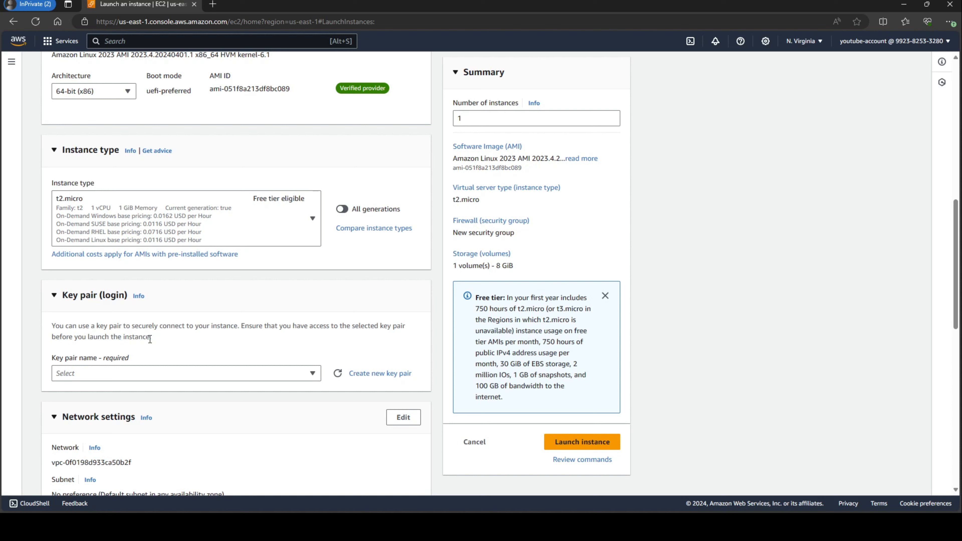
{"action": "scroll", "coordinate": [79, 345], "scroll_direction": "down", "scroll_amount": 2}
{"action": "left_click", "coordinate": [92, 306]}
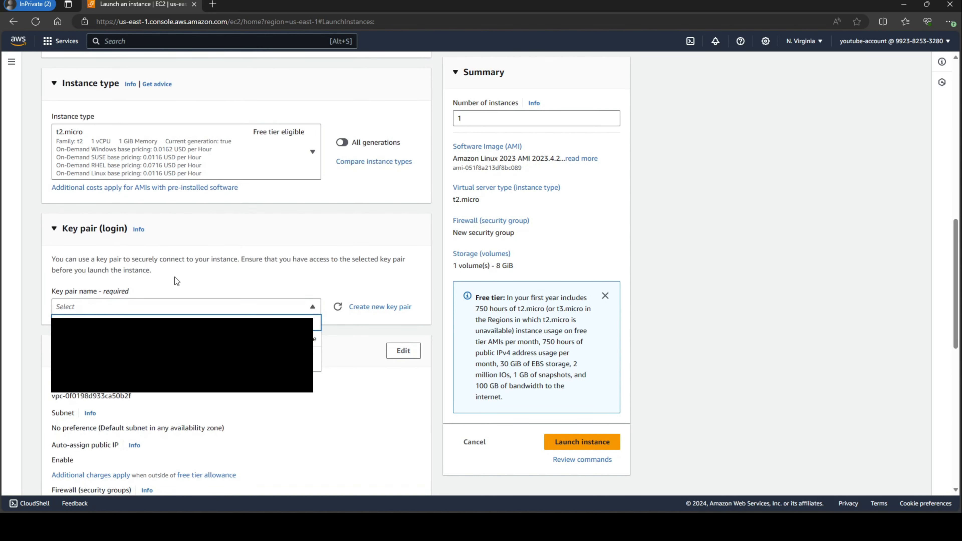
{"action": "left_click", "coordinate": [201, 270]}
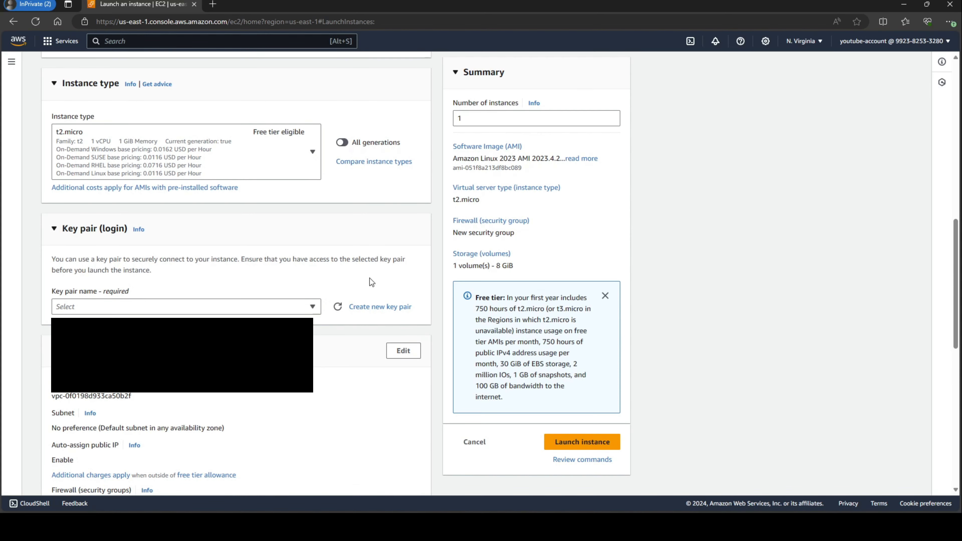
{"action": "left_click", "coordinate": [363, 308]}
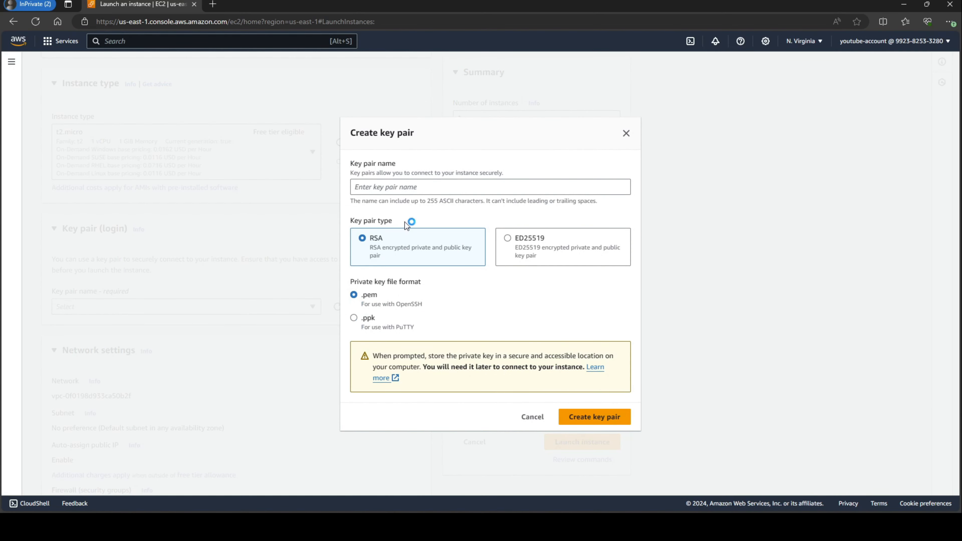
{"action": "left_click", "coordinate": [399, 194]}
{"action": "type", "text": "MyTestKeyPair"}
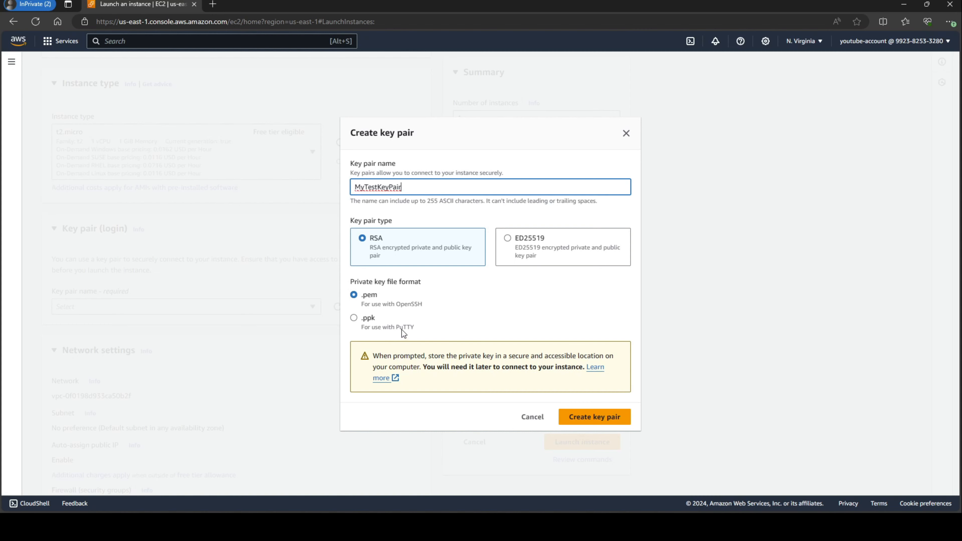
{"action": "left_click", "coordinate": [354, 318]}
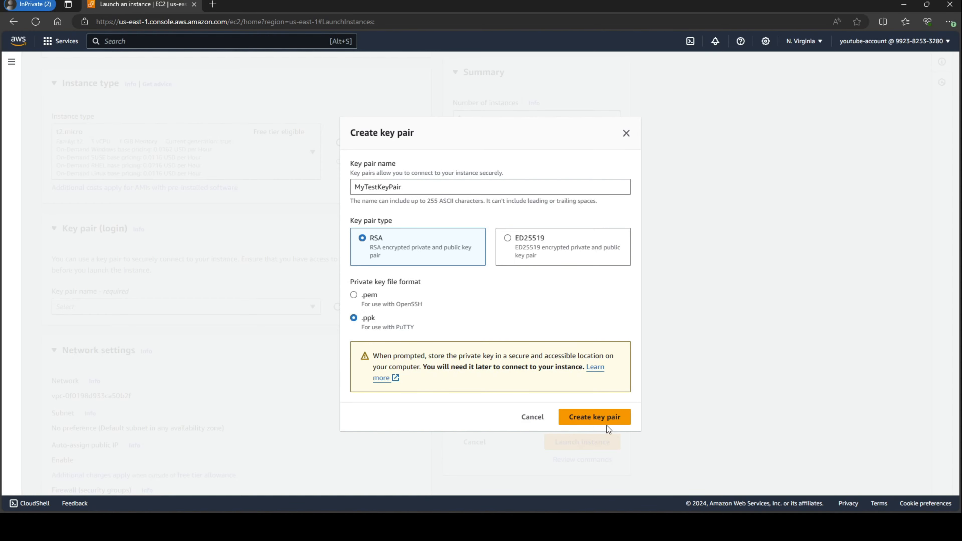
{"action": "left_click", "coordinate": [607, 419]}
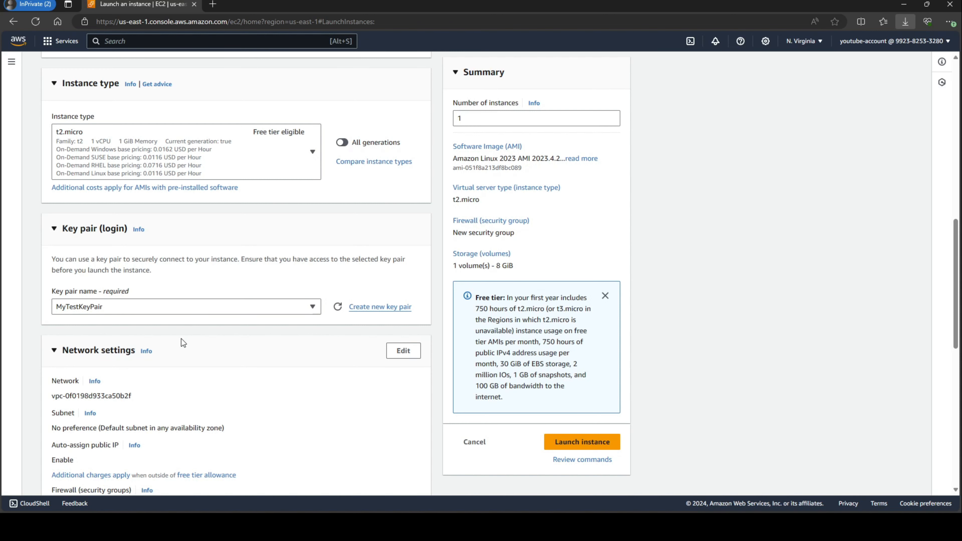
- Review the network settings, including the security group rules and the source options for SSH traffic
{"action": "scroll", "coordinate": [179, 345], "scroll_direction": "down", "scroll_amount": 2}
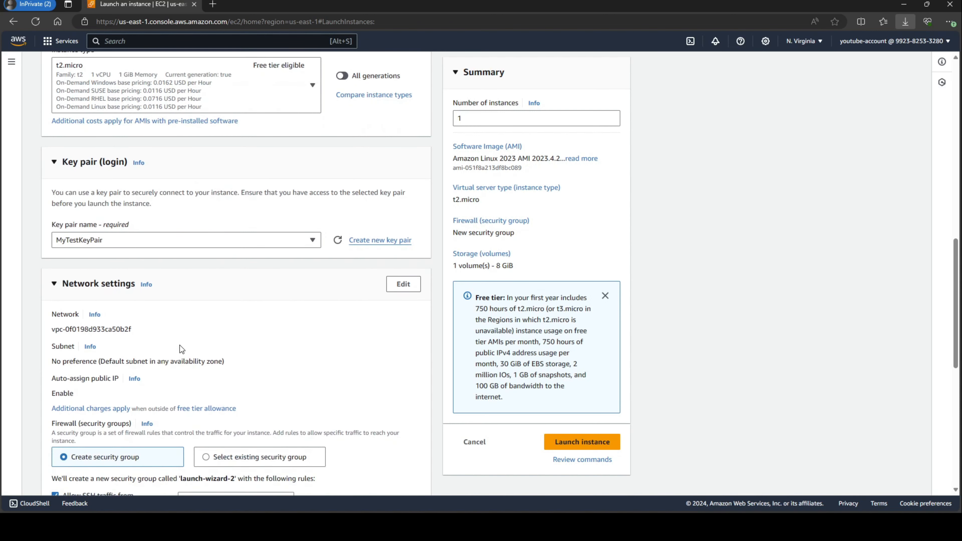
{"action": "scroll", "coordinate": [178, 351], "scroll_direction": "down", "scroll_amount": 2}
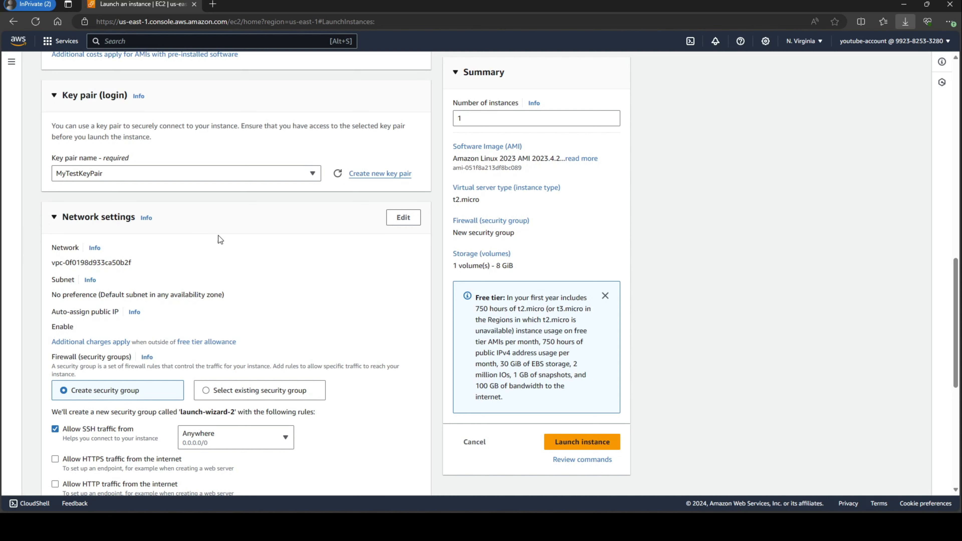
{"action": "scroll", "coordinate": [230, 379], "scroll_direction": "down", "scroll_amount": 2}
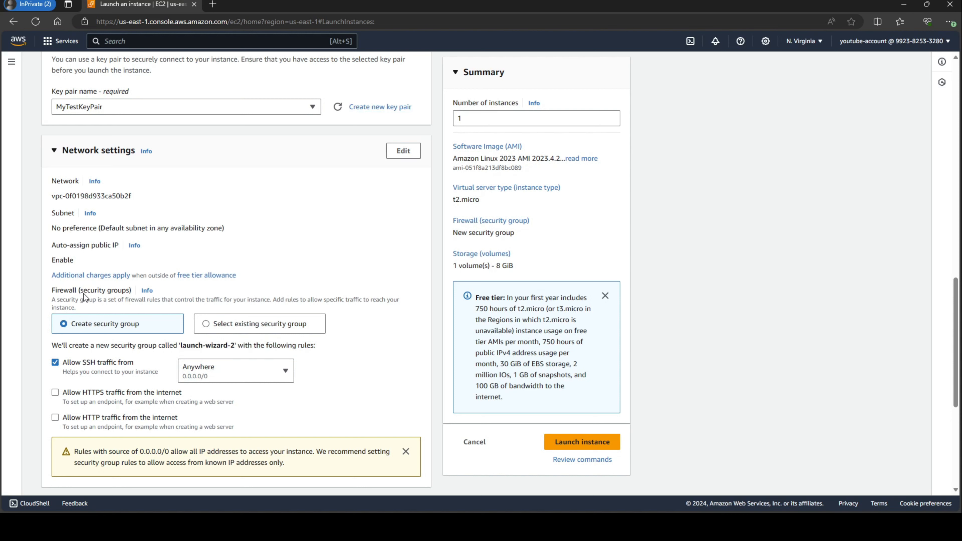
{"action": "left_click_drag", "start_coordinate": [84, 293], "coordinate": [117, 295]}
{"action": "scroll", "coordinate": [127, 340], "scroll_direction": "down", "scroll_amount": 2}
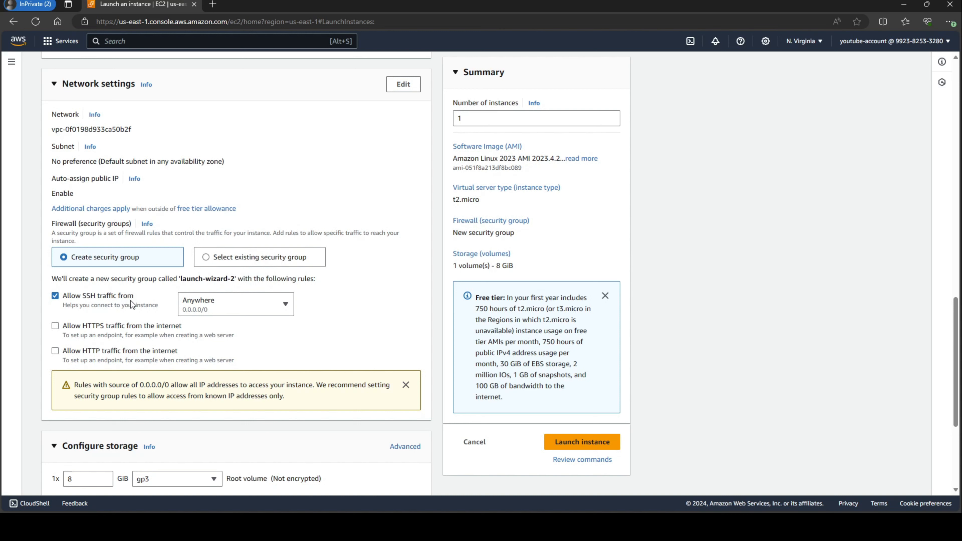
{"action": "left_click", "coordinate": [225, 307]}
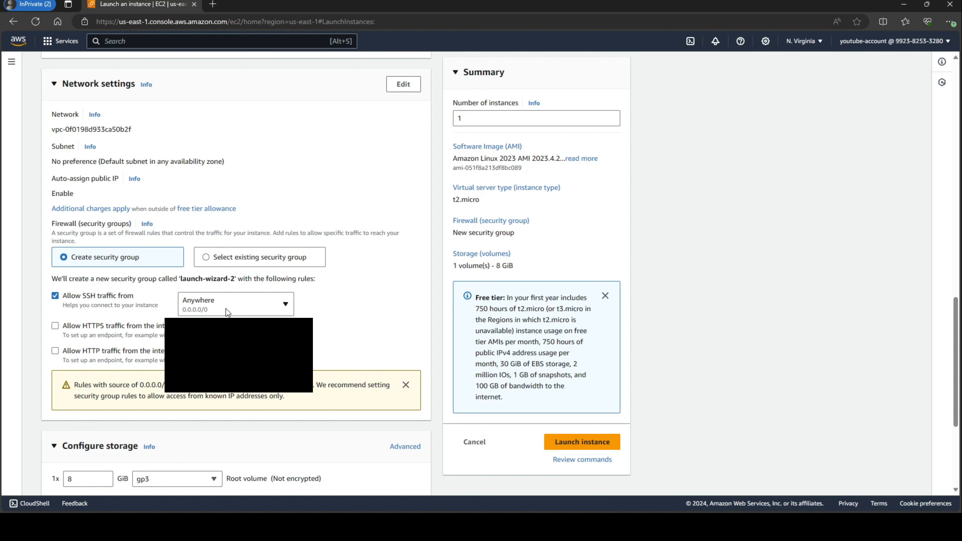
{"action": "left_click", "coordinate": [338, 322]}
{"action": "left_click", "coordinate": [233, 302]}
{"action": "left_click", "coordinate": [324, 317]}
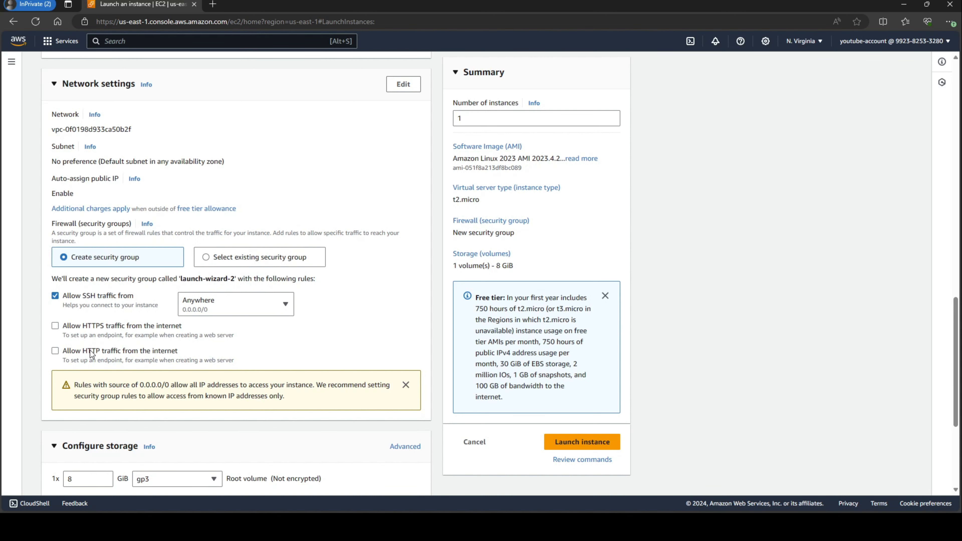
- Examine the storage configuration, including the root volume's size and the available volume types
{"action": "scroll", "coordinate": [92, 353], "scroll_direction": "down", "scroll_amount": 4}
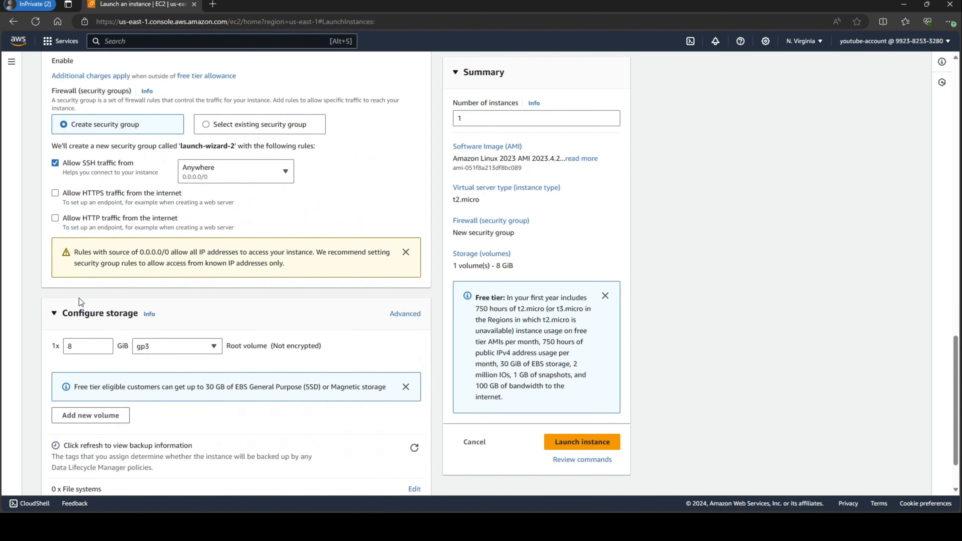
{"action": "scroll", "coordinate": [317, 321], "scroll_direction": "down", "scroll_amount": 2}
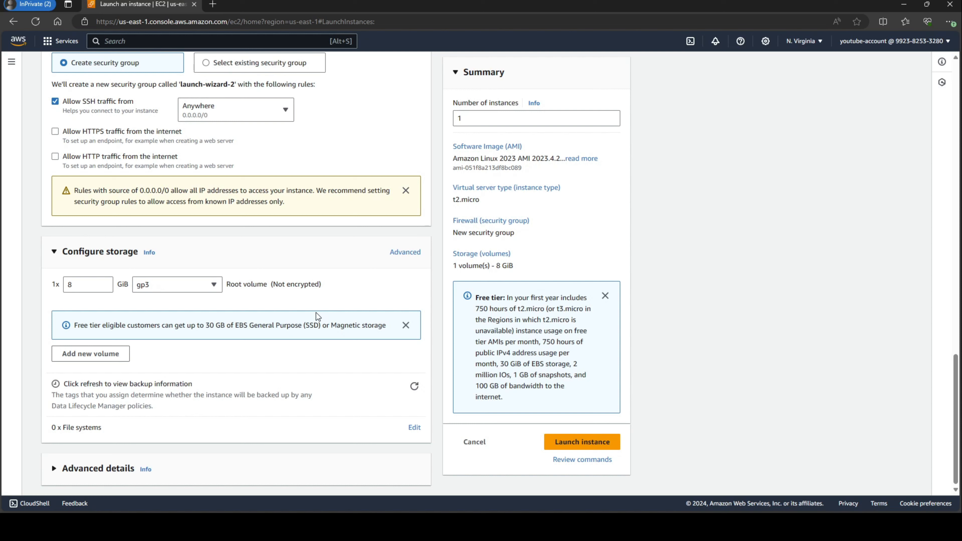
{"action": "left_click", "coordinate": [76, 288]}
{"action": "left_click_drag", "start_coordinate": [75, 288], "coordinate": [69, 288]}
{"action": "left_click", "coordinate": [72, 300]}
{"action": "left_click", "coordinate": [204, 286]}
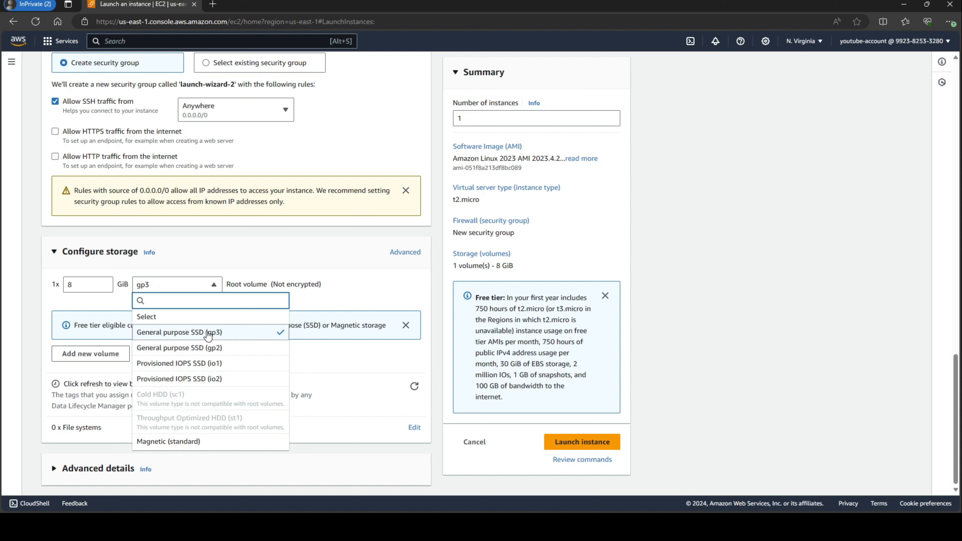
{"action": "left_click", "coordinate": [335, 304]}
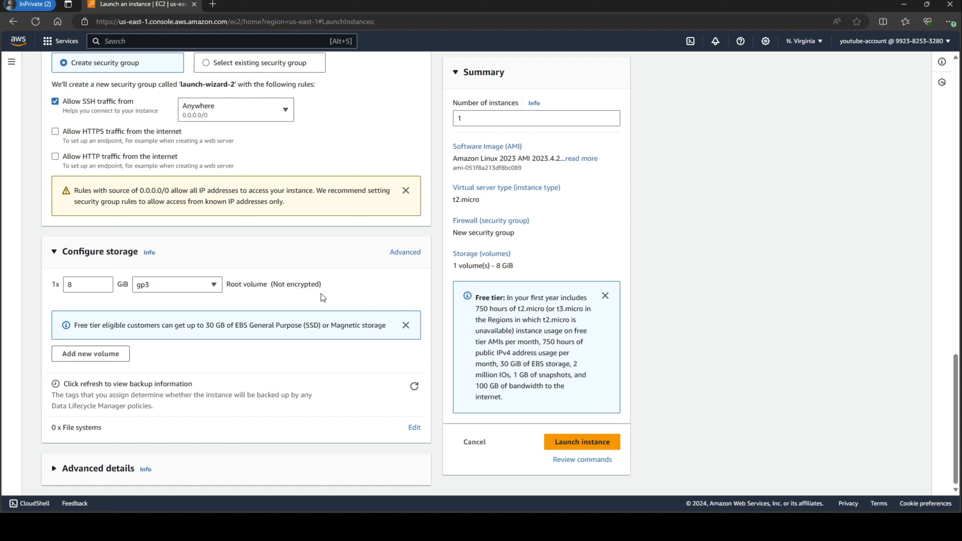
- Review the root volume size and the advanced details options, then collapse the advanced details section again
{"action": "left_click_drag", "start_coordinate": [75, 288], "coordinate": [67, 286]}
{"action": "left_click", "coordinate": [54, 470]}
{"action": "scroll", "coordinate": [204, 329], "scroll_direction": "down", "scroll_amount": 5}
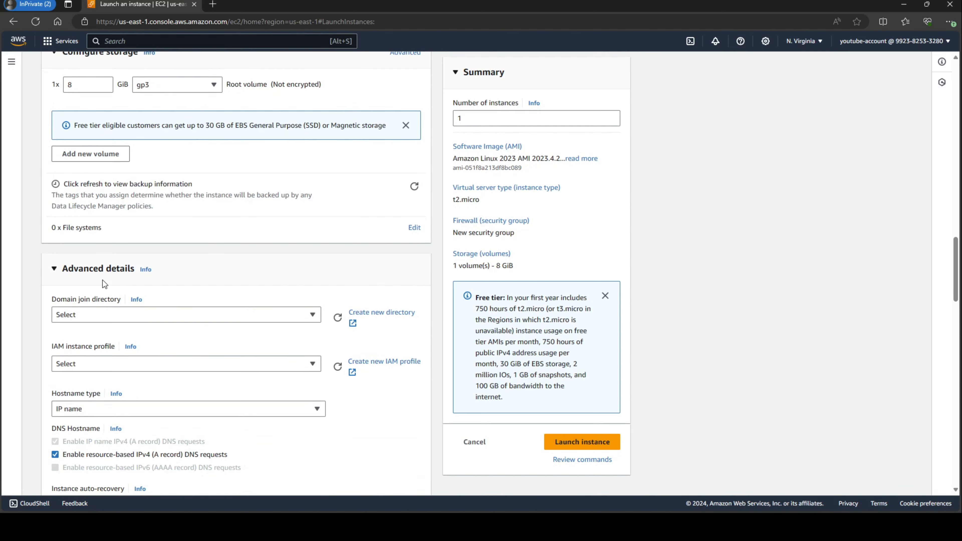
{"action": "left_click", "coordinate": [107, 269]}
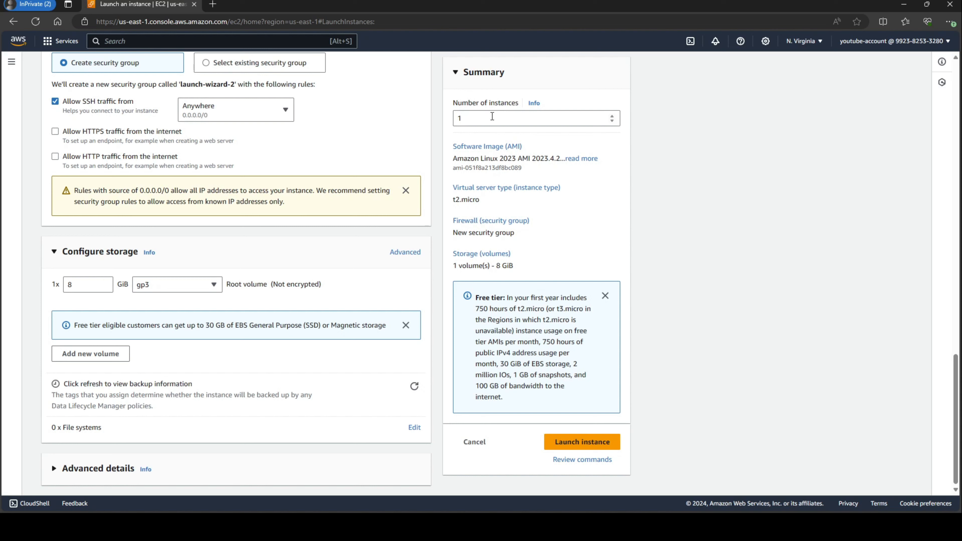
- Try setting the number of instances to 3 and restore it to 1
{"action": "left_click", "coordinate": [510, 120]}
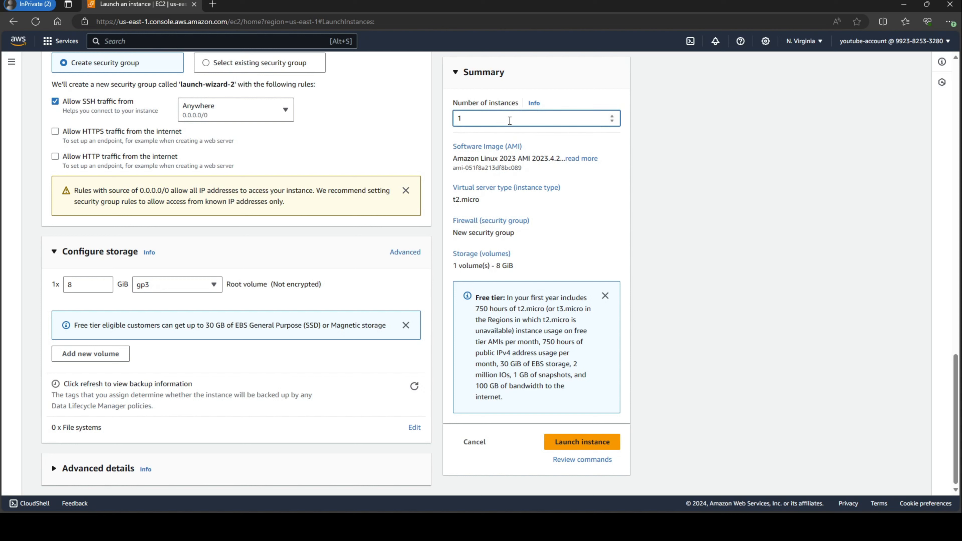
{"action": "key", "text": "BackSpace"}
{"action": "type", "text": "3"}
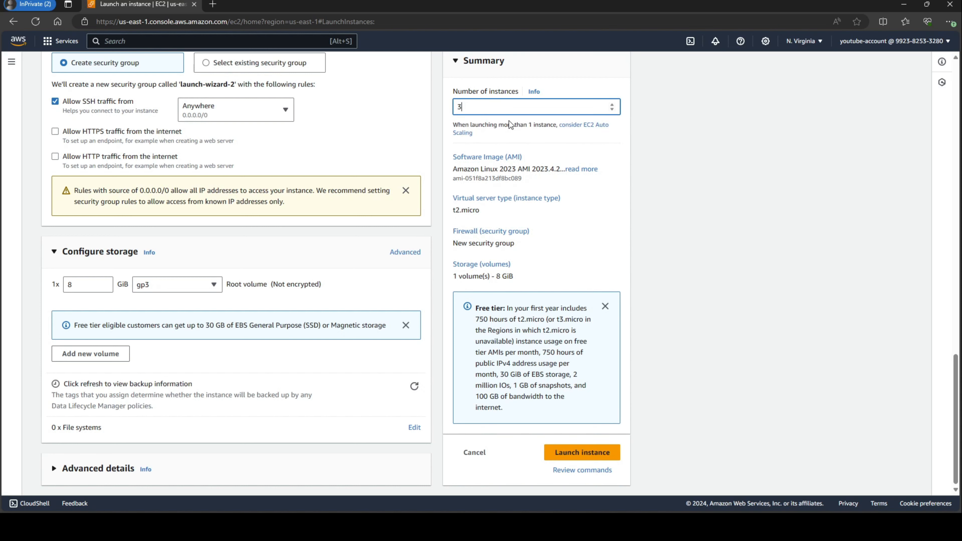
{"action": "key", "text": "BackSpace"}
{"action": "type", "text": "1"}
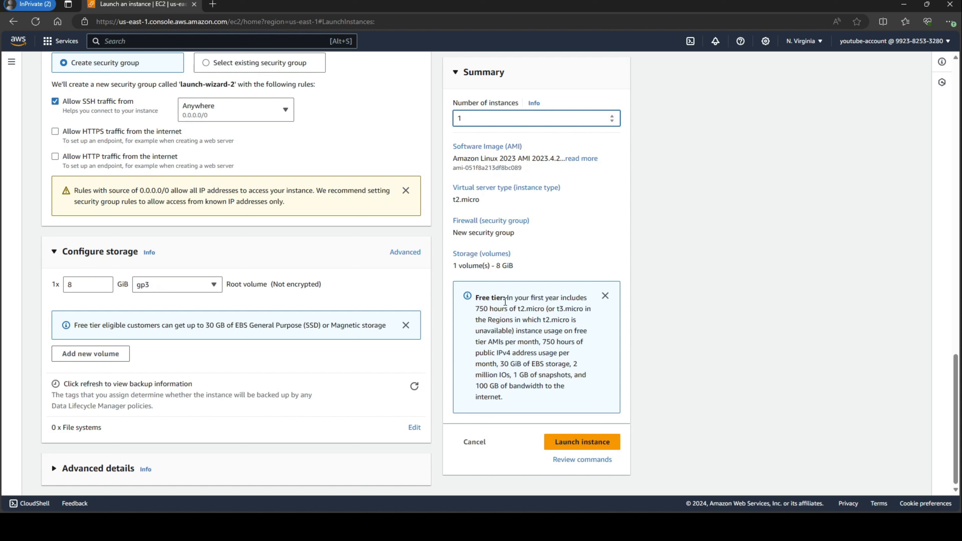
- Launch the instance and check its state in the refreshed instances list
{"action": "left_click", "coordinate": [583, 444]}
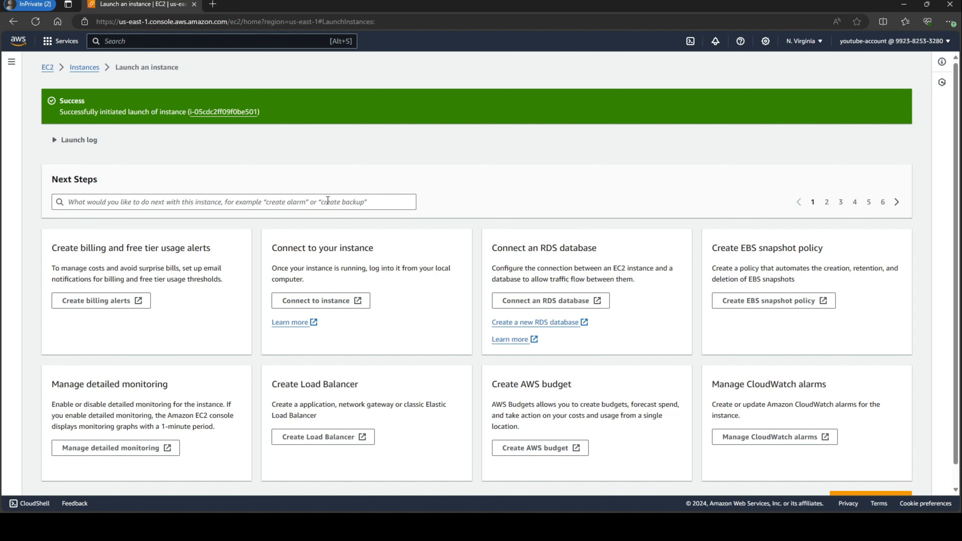
{"action": "left_click", "coordinate": [98, 71]}
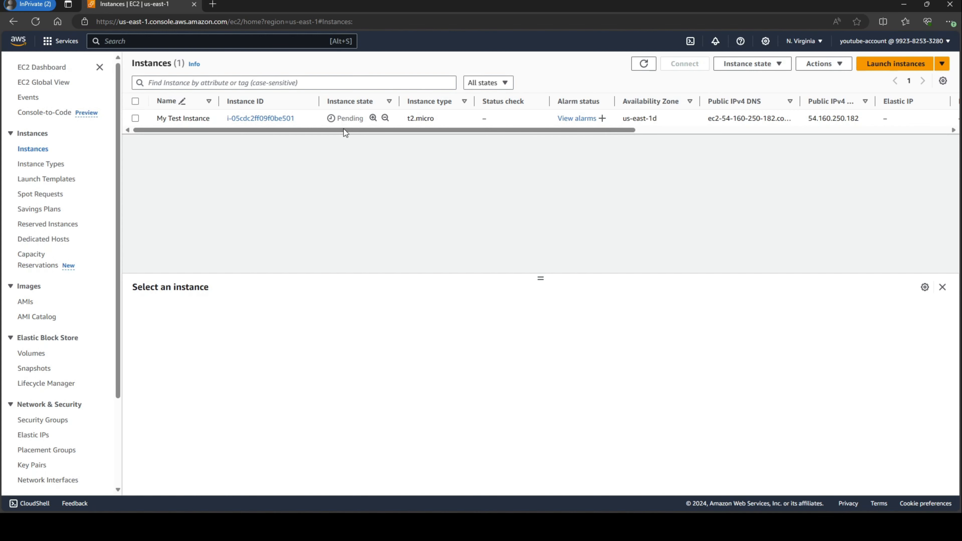
{"action": "left_click", "coordinate": [643, 65]}
{"action": "left_click_drag", "start_coordinate": [555, 129], "coordinate": [535, 136]}
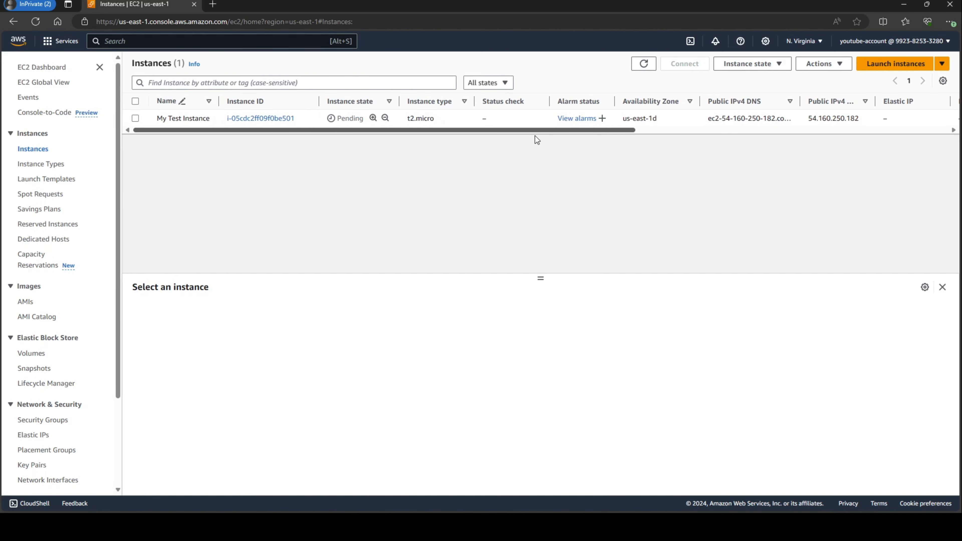
{"action": "mouse_move", "coordinate": [242, 129]}
{"action": "left_mouse_down"}
{"action": "mouse_move", "coordinate": [281, 133]}
{"action": "mouse_move", "coordinate": [232, 140]}
{"action": "left_mouse_up"}
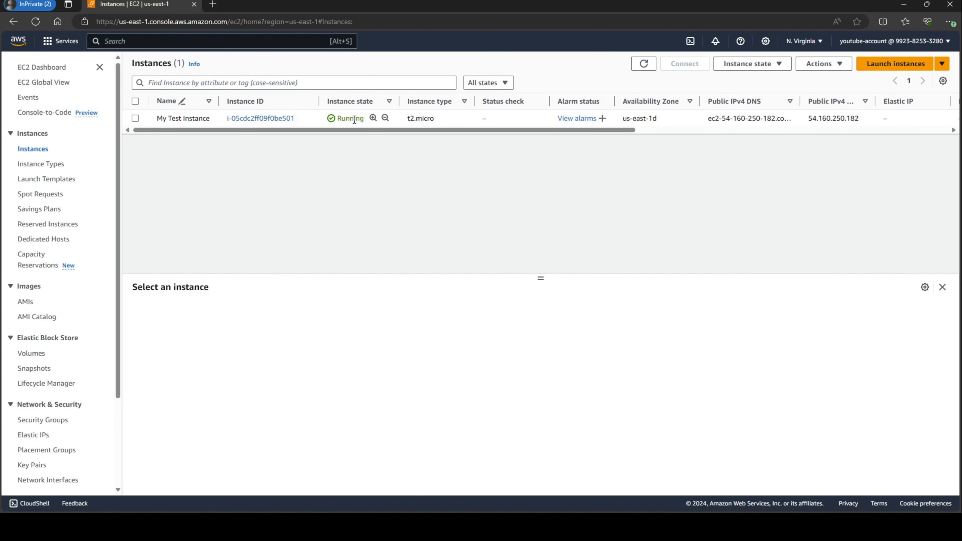
{"action": "left_click_drag", "start_coordinate": [351, 129], "coordinate": [288, 130]}
- Examine My Test Instance's summary and instance details, including its hostname type, IP addresses, platform and assigned key pair
{"action": "left_click", "coordinate": [264, 119]}
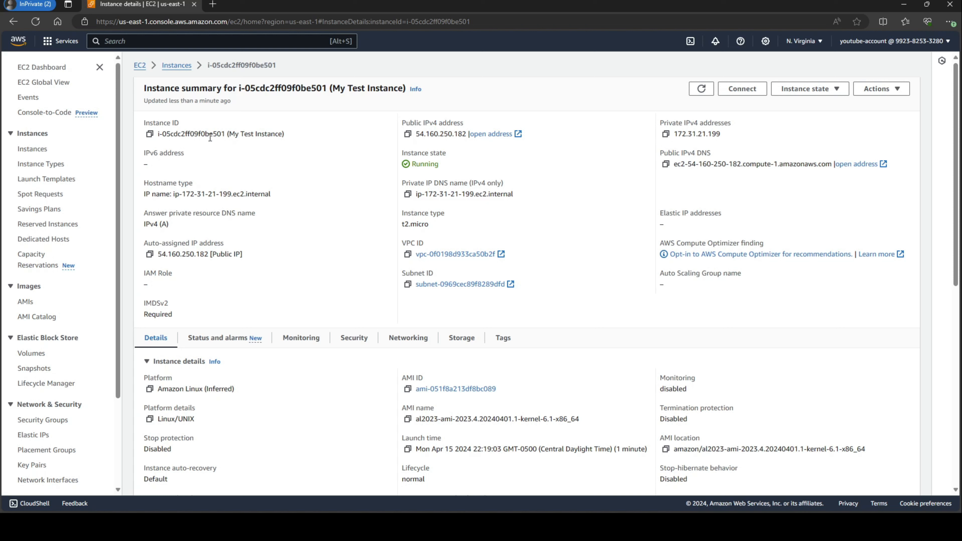
{"action": "left_click_drag", "start_coordinate": [168, 184], "coordinate": [210, 183]}
{"action": "left_click", "coordinate": [196, 218]}
{"action": "left_click_drag", "start_coordinate": [160, 251], "coordinate": [207, 257]}
{"action": "left_click", "coordinate": [195, 268]}
{"action": "scroll", "coordinate": [586, 269], "scroll_direction": "down", "scroll_amount": 5}
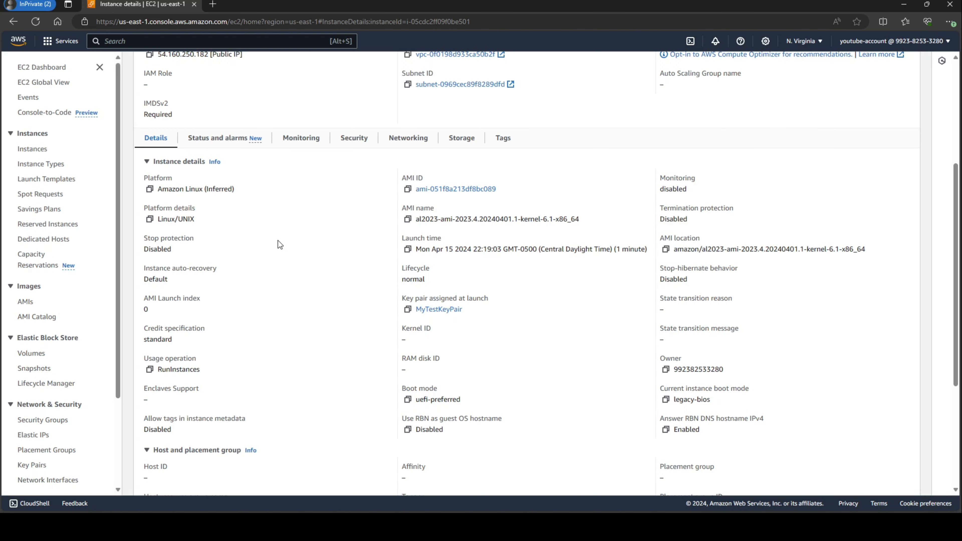
{"action": "scroll", "coordinate": [237, 243], "scroll_direction": "down", "scroll_amount": 2}
{"action": "scroll", "coordinate": [232, 228], "scroll_direction": "up", "scroll_amount": 5}
- Review the instance's status checks, monitoring metrics, security group rules and networking details
{"action": "left_click", "coordinate": [222, 271]}
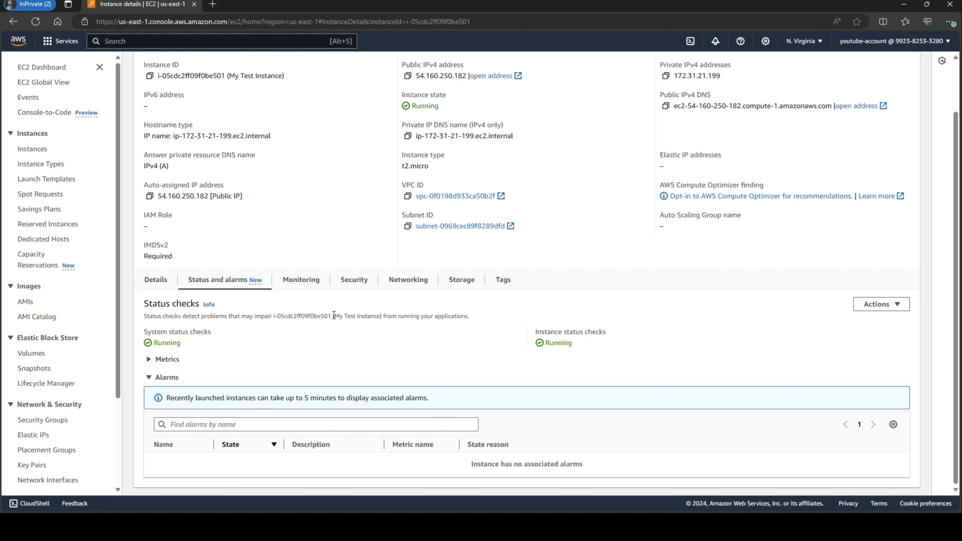
{"action": "left_click", "coordinate": [300, 279]}
{"action": "scroll", "coordinate": [413, 332], "scroll_direction": "down", "scroll_amount": 2}
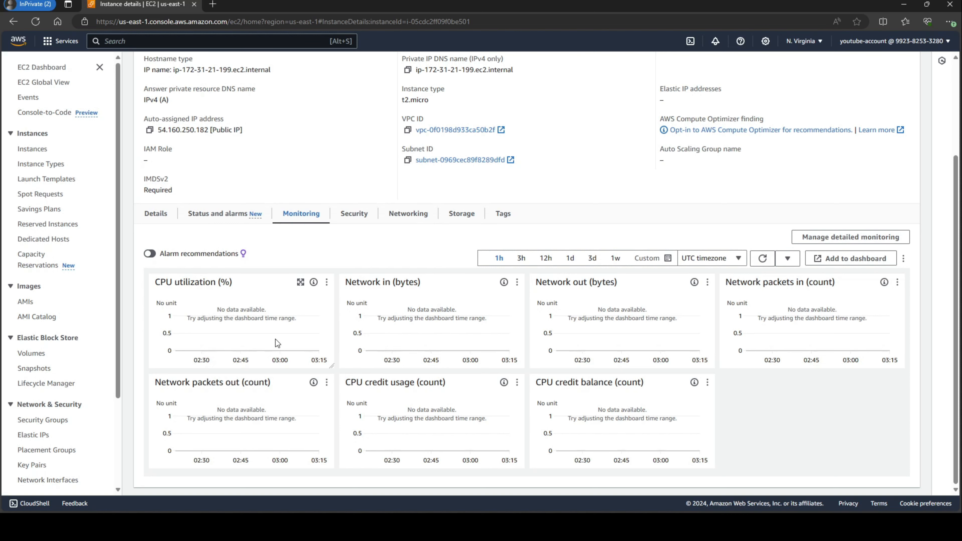
{"action": "left_click", "coordinate": [353, 221]}
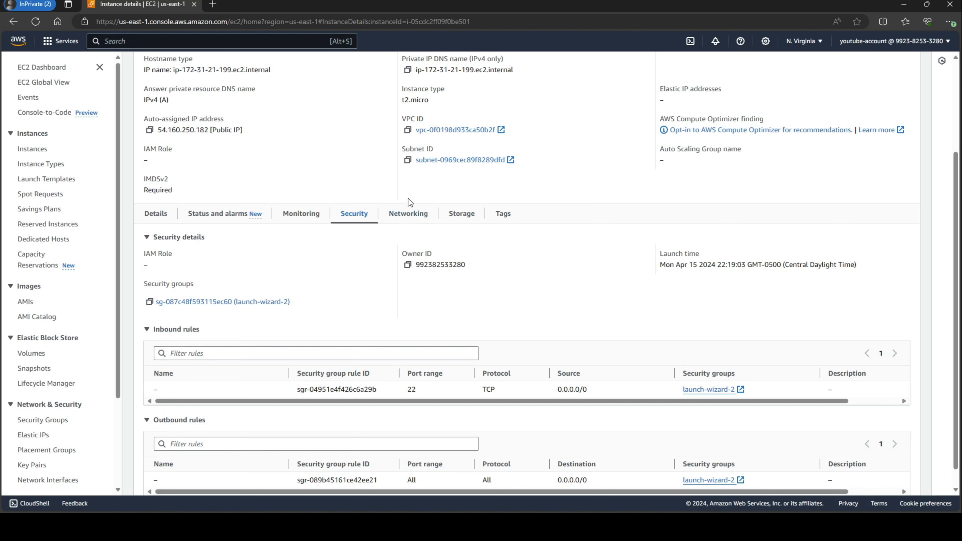
{"action": "left_click", "coordinate": [408, 215]}
{"action": "scroll", "coordinate": [453, 302], "scroll_direction": "down", "scroll_amount": 3}
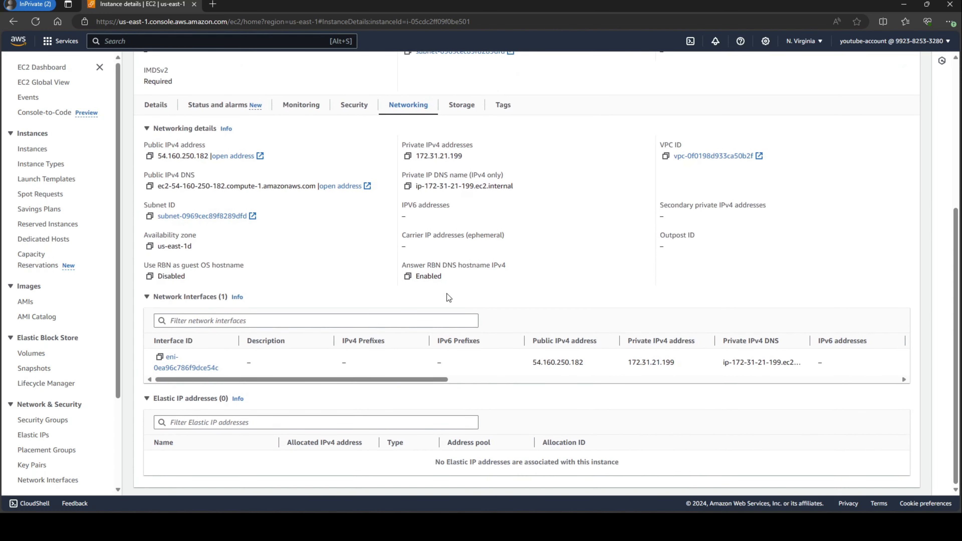
{"action": "scroll", "coordinate": [466, 335], "scroll_direction": "up", "scroll_amount": 6}
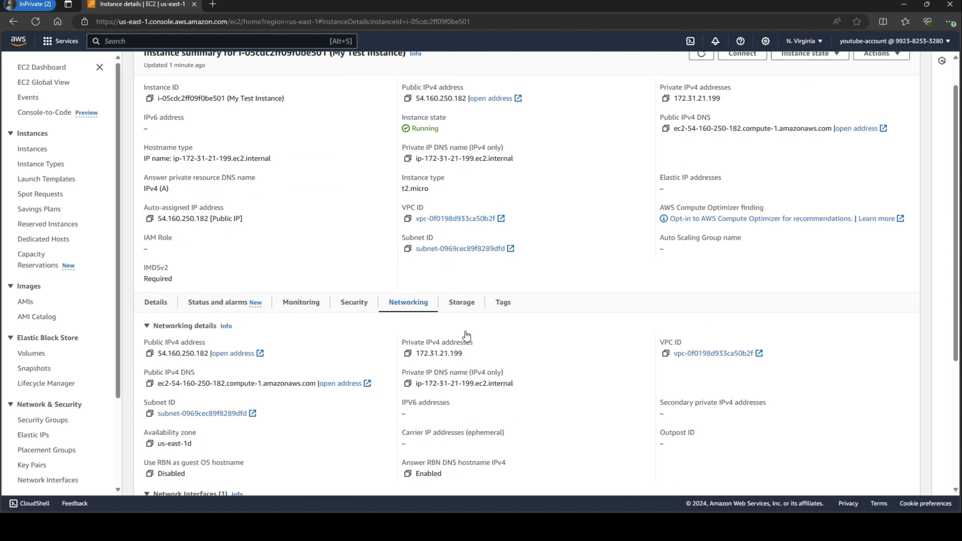
- Inspect the instance's attached storage volume and its tags, and return to the general instance details
{"action": "left_click", "coordinate": [461, 339]}
{"action": "scroll", "coordinate": [396, 355], "scroll_direction": "down", "scroll_amount": 2}
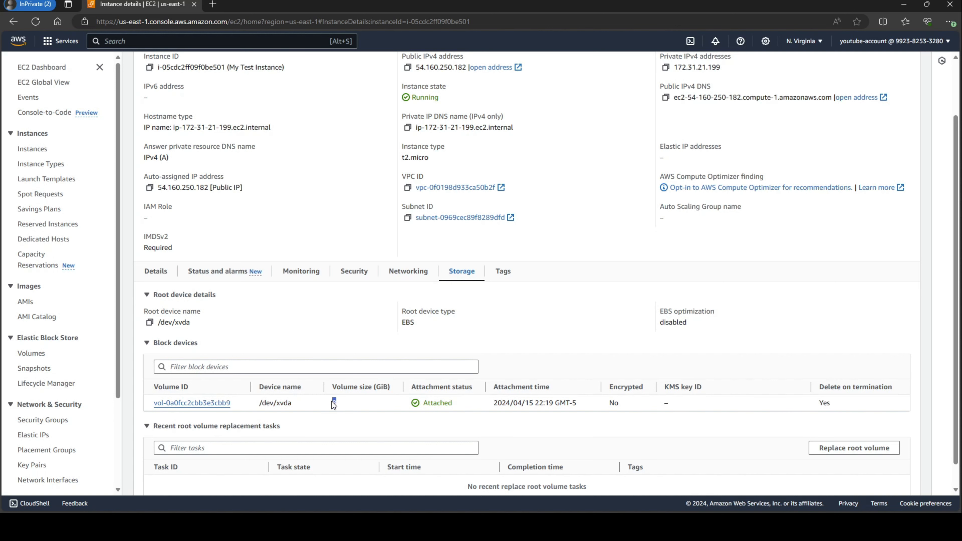
{"action": "scroll", "coordinate": [333, 403], "scroll_direction": "up", "scroll_amount": 2}
{"action": "left_click", "coordinate": [502, 337]}
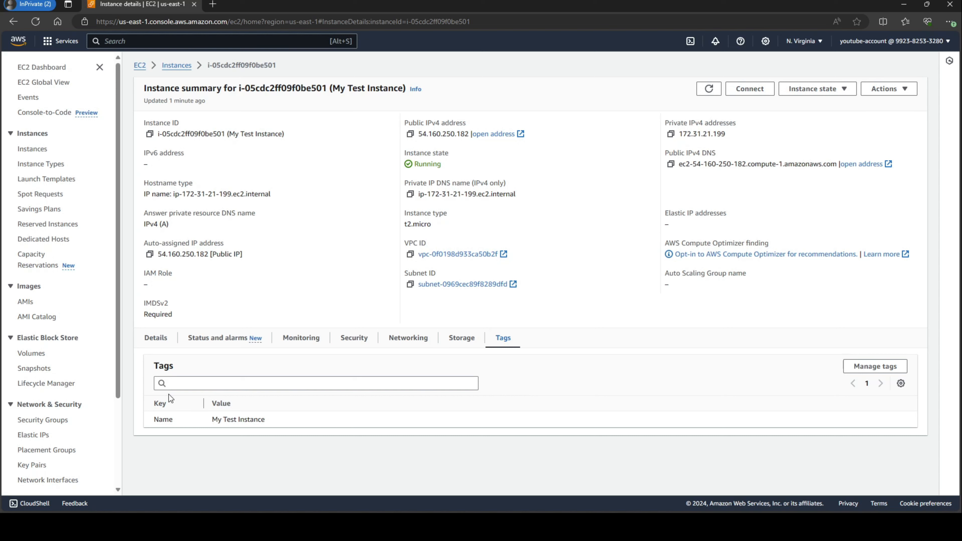
{"action": "left_click", "coordinate": [158, 344]}
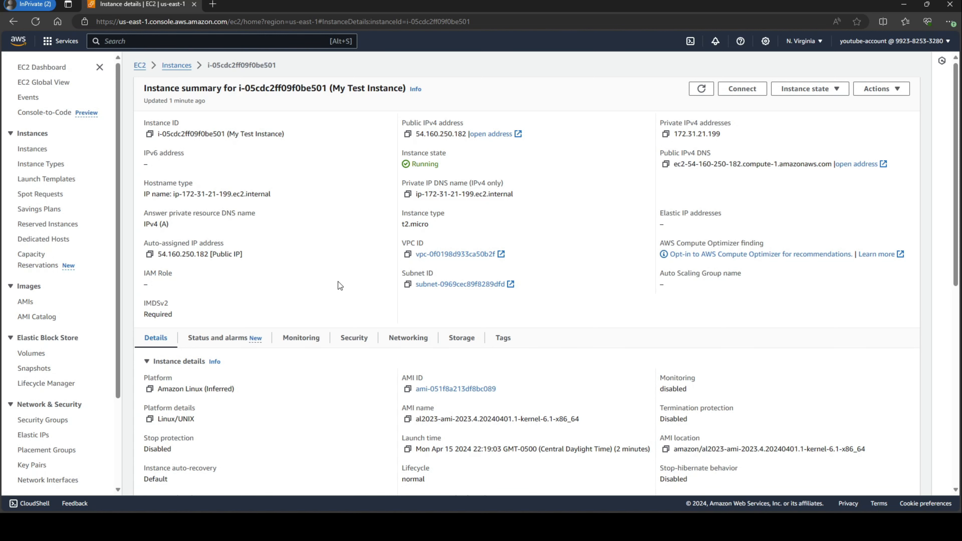
- Select My Test Instance in the instances list and terminate it
{"action": "left_click", "coordinate": [179, 67]}
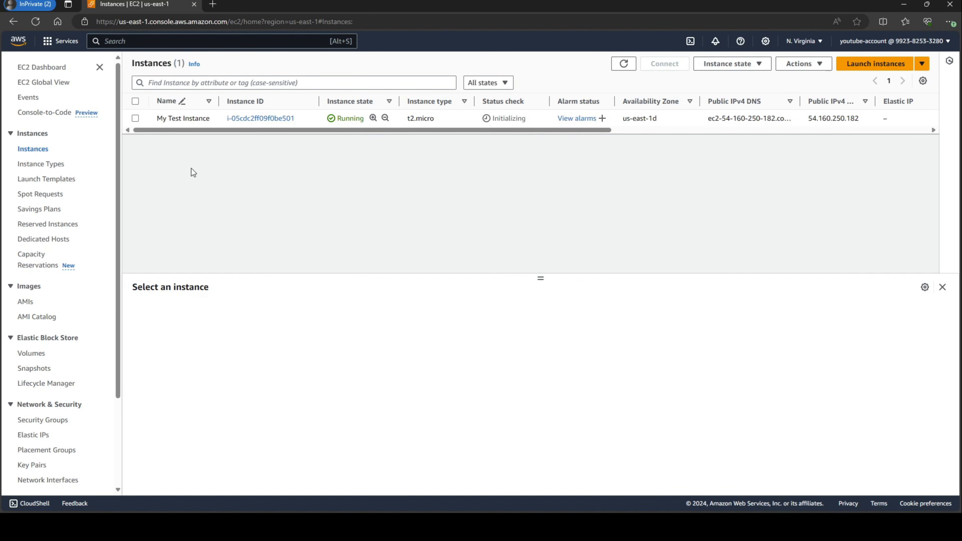
{"action": "left_click", "coordinate": [135, 117]}
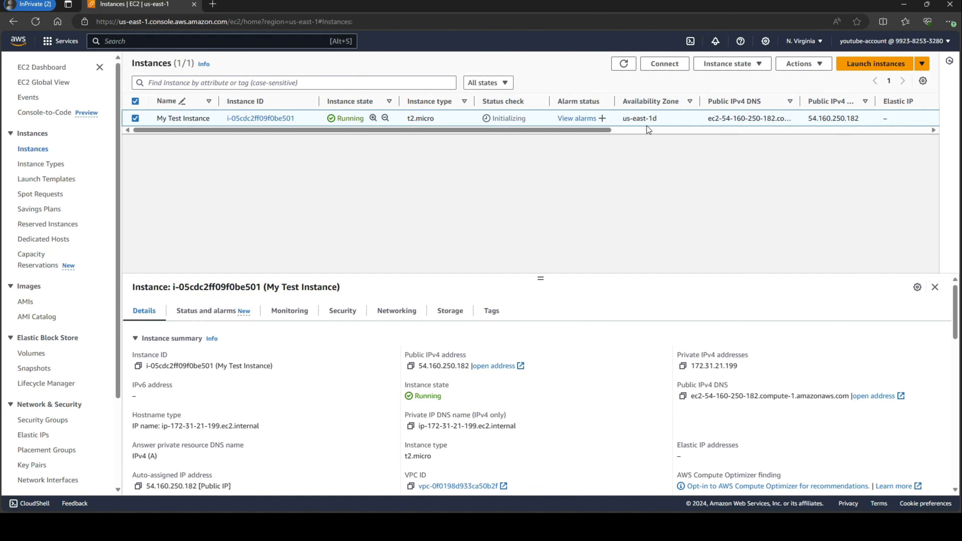
{"action": "left_click", "coordinate": [785, 67]}
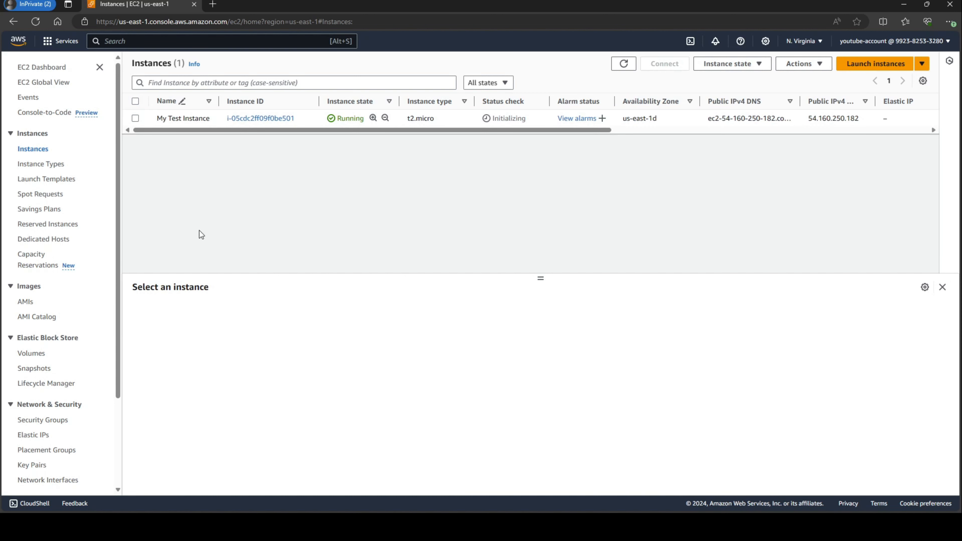
{"action": "left_click", "coordinate": [135, 118]}
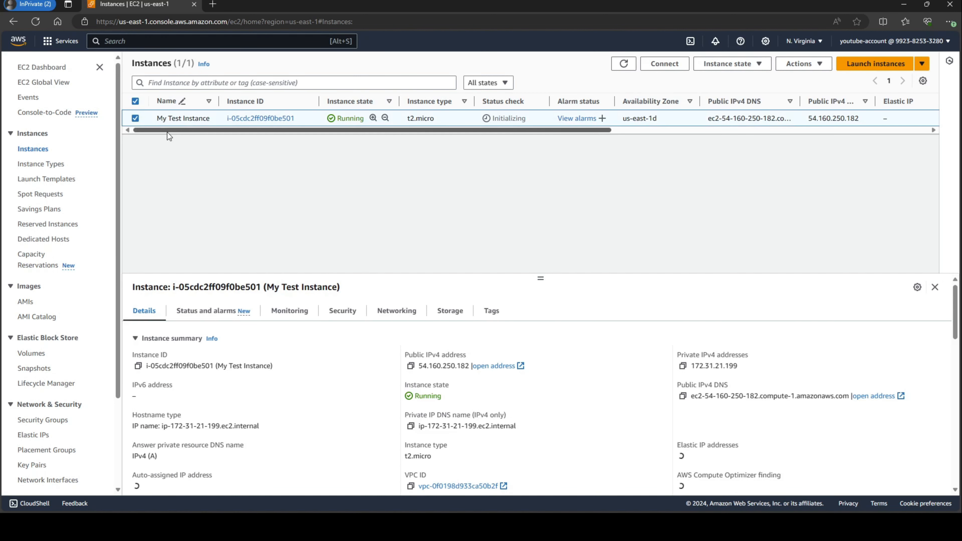
{"action": "left_click", "coordinate": [727, 64]}
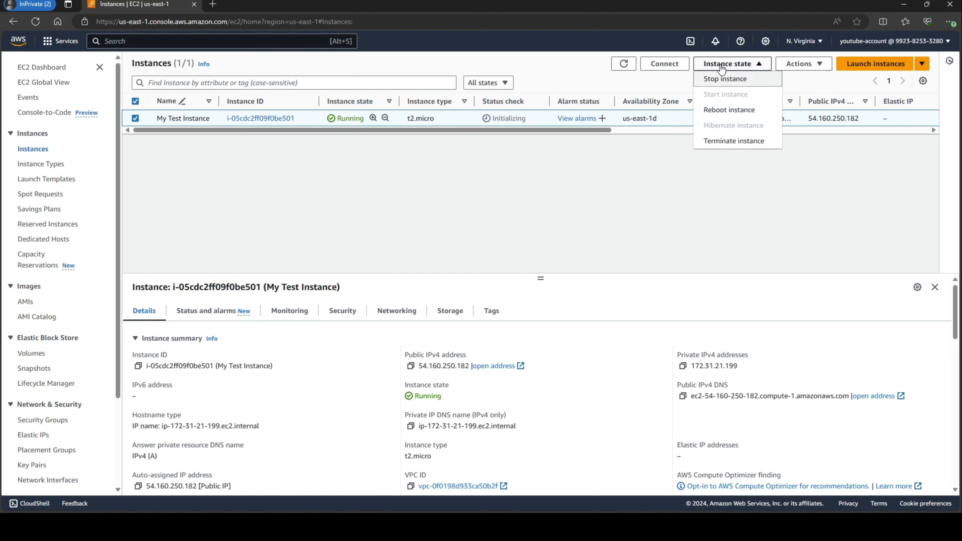
{"action": "left_click", "coordinate": [717, 141]}
{"action": "left_click", "coordinate": [707, 350]}
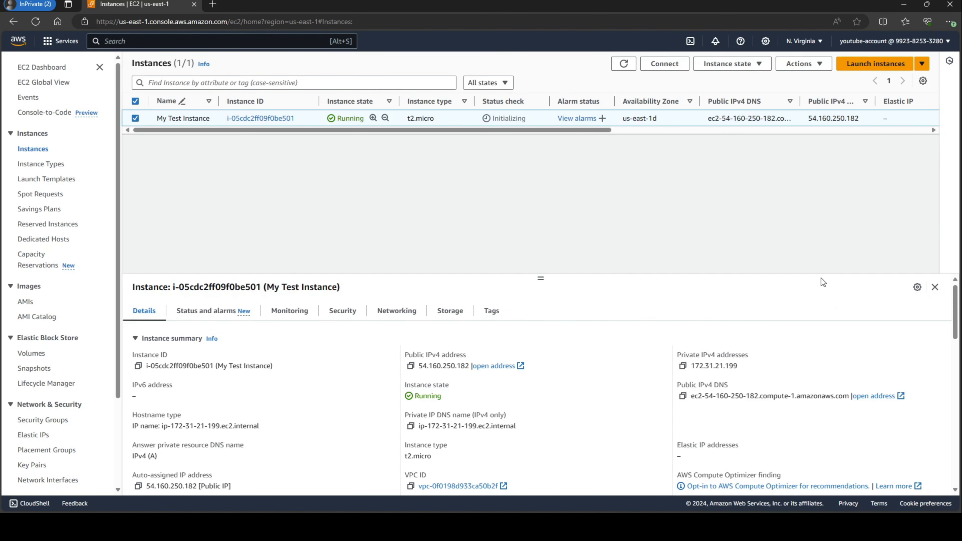